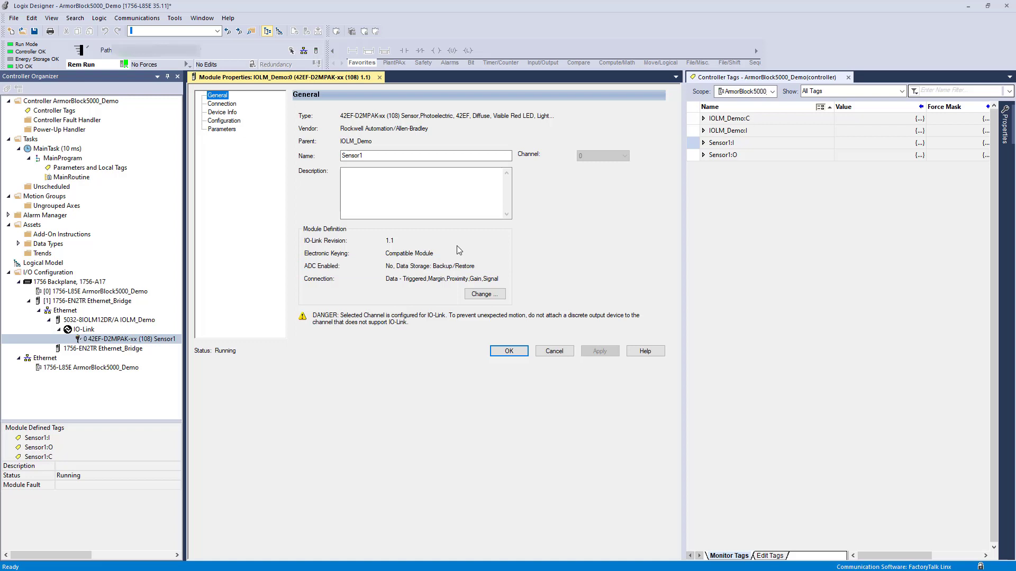
# Browse Sensor1's Connection, Device Info and Configuration pages to find the 9000 Set Point - Threshold.
pyautogui.click(222, 104)
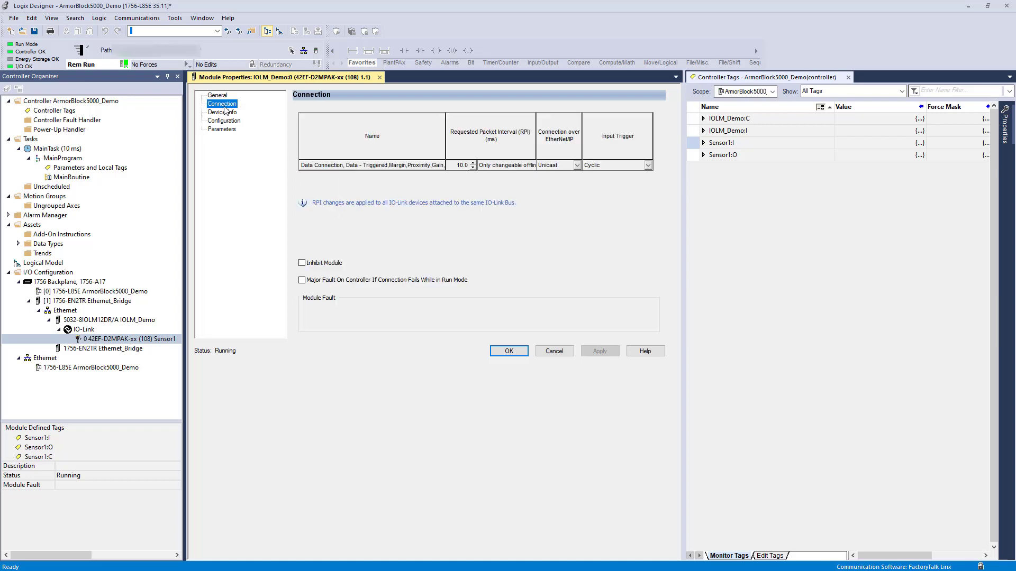
pyautogui.click(222, 112)
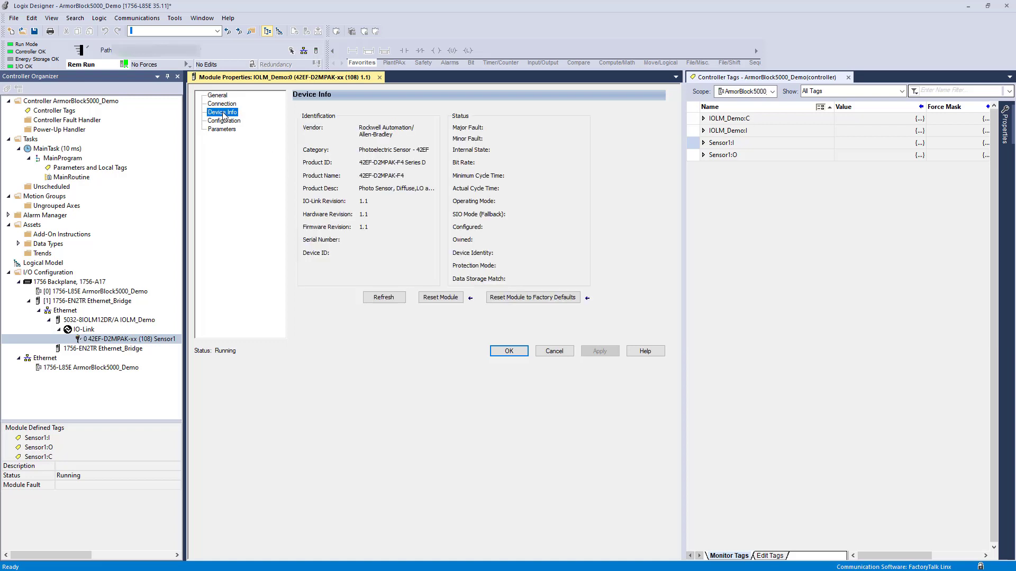
pyautogui.click(222, 121)
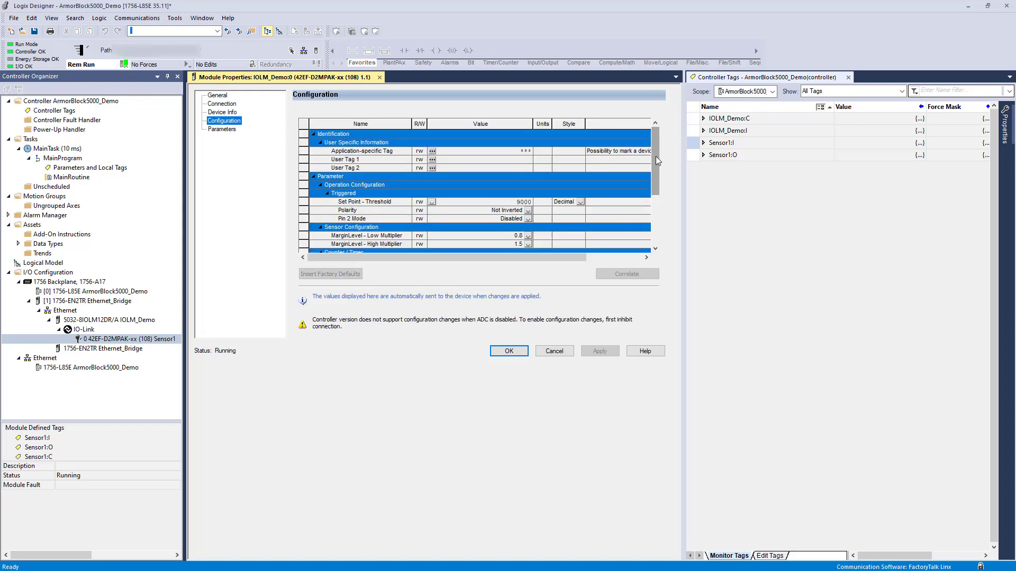
pyautogui.scroll(-2, 659, 180)
pyautogui.moveTo(661, 182); pyautogui.dragTo(666, 155)
# Show the values read from Sensor1 and select its Set Point - Threshold reading of 9000.
pyautogui.click(232, 133)
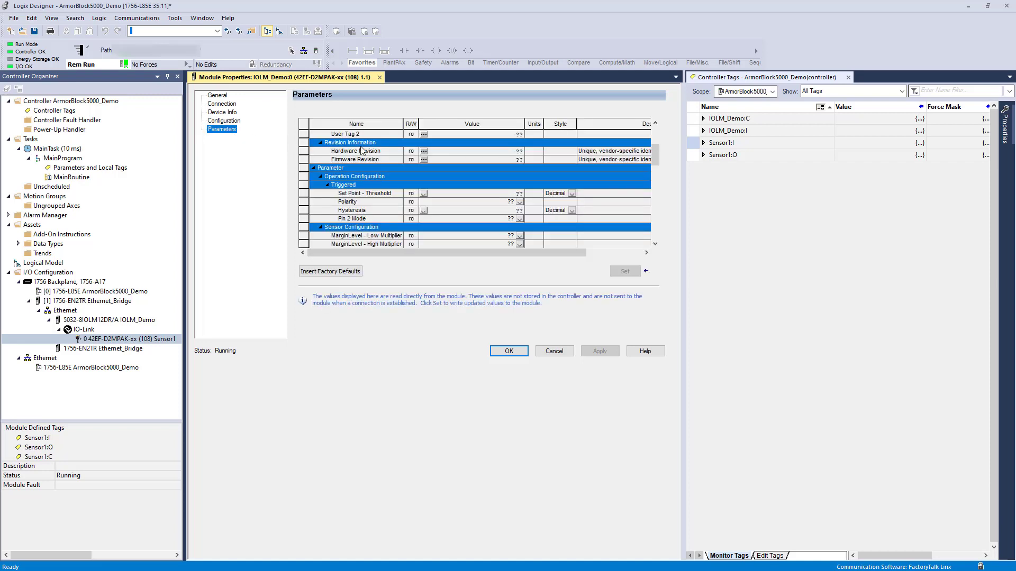
pyautogui.moveTo(656, 159); pyautogui.dragTo(657, 227)
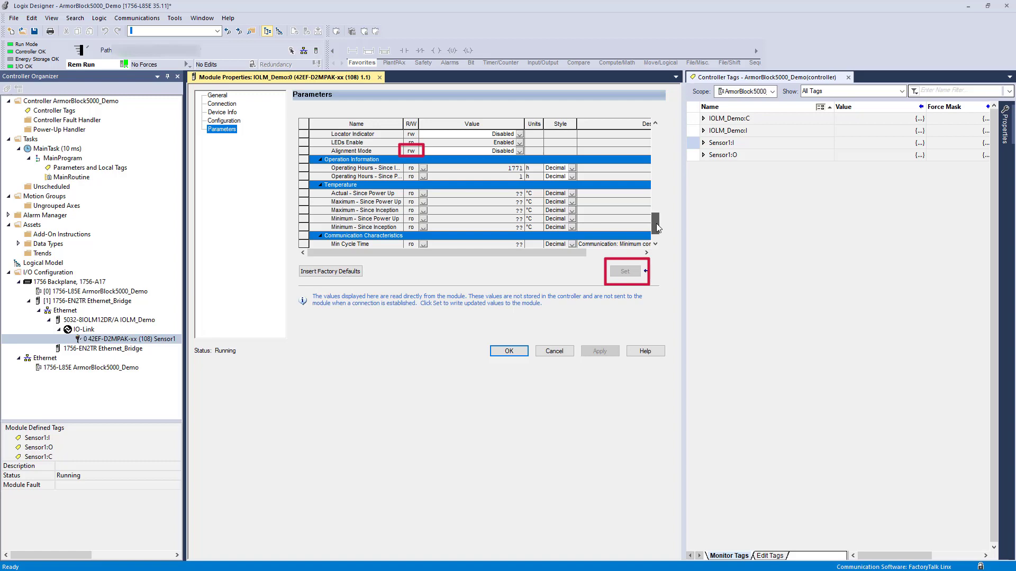
pyautogui.moveTo(658, 228); pyautogui.dragTo(656, 163)
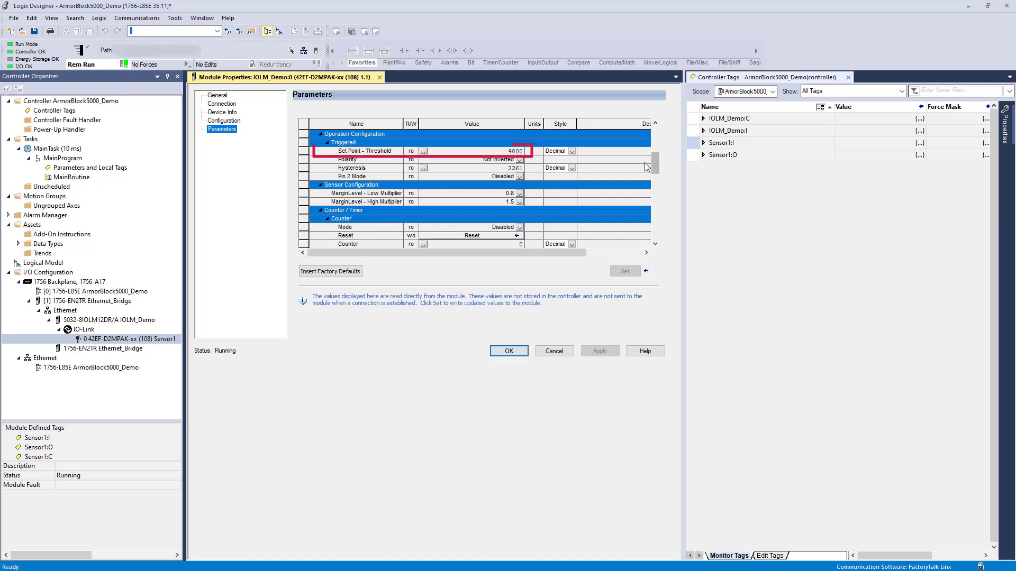
pyautogui.click(494, 153)
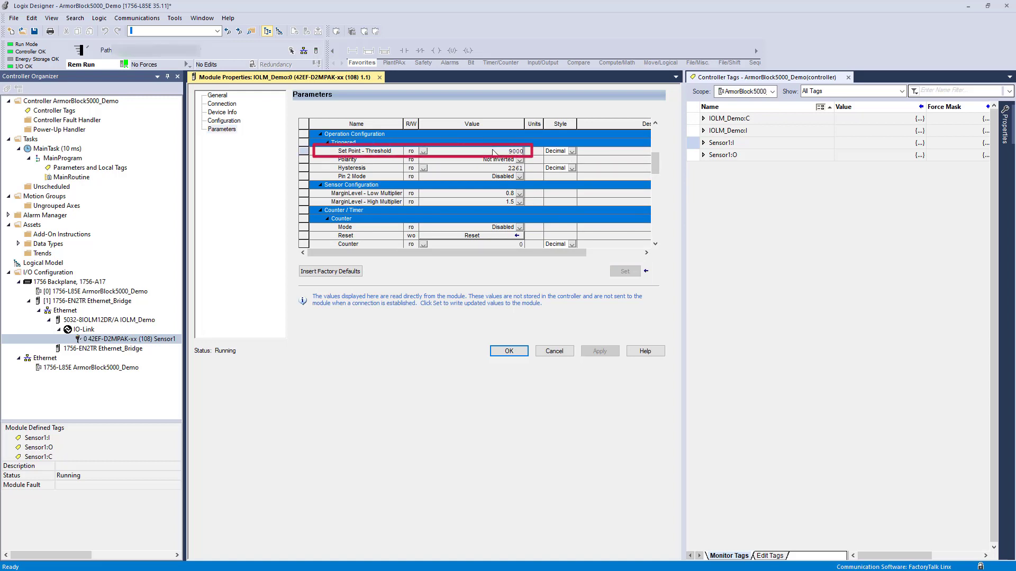
pyautogui.click(493, 151)
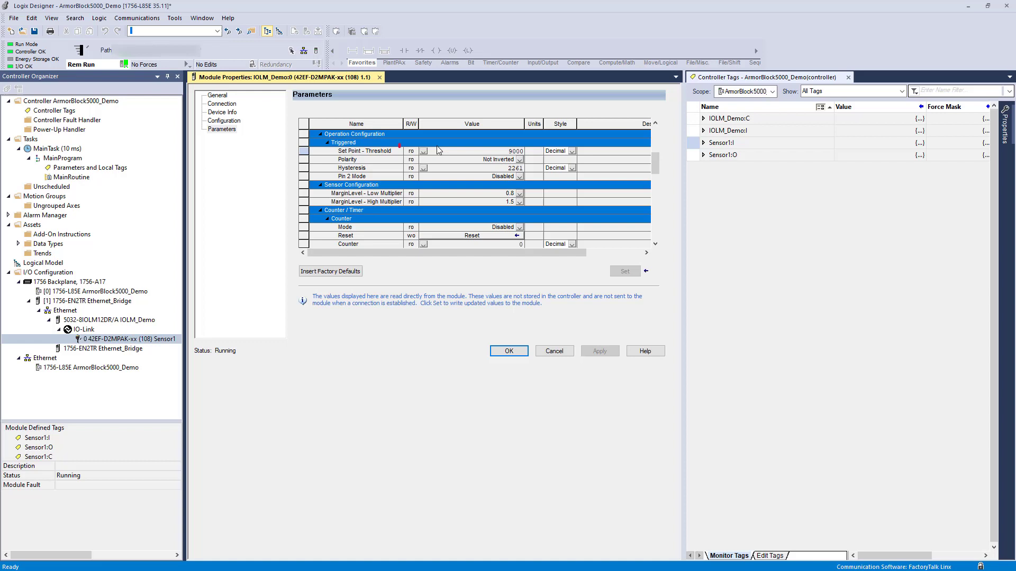
# Switch back to the Configuration page and select the Set Point - Threshold row showing 9000.
pyautogui.click(236, 120)
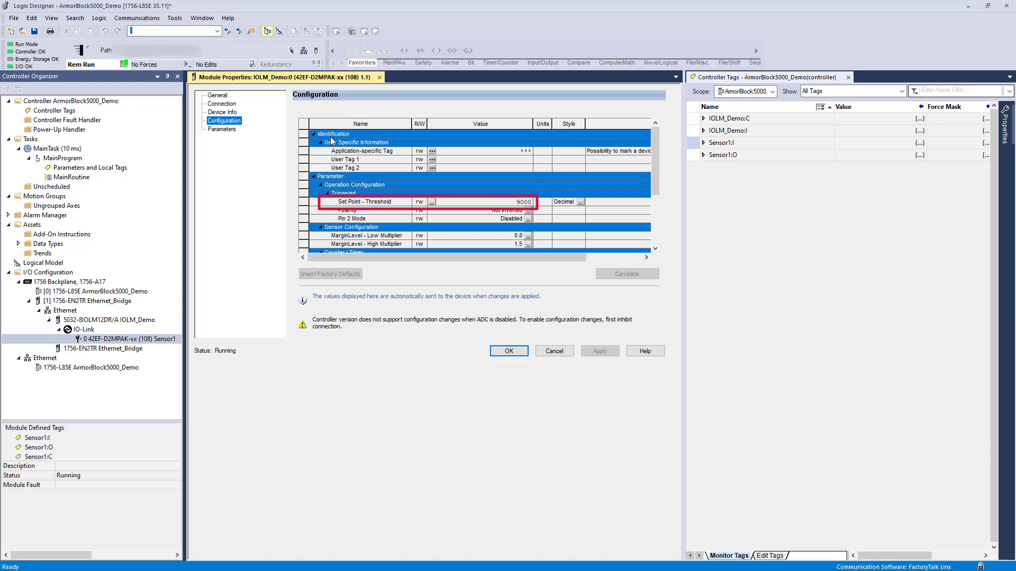
pyautogui.click(497, 203)
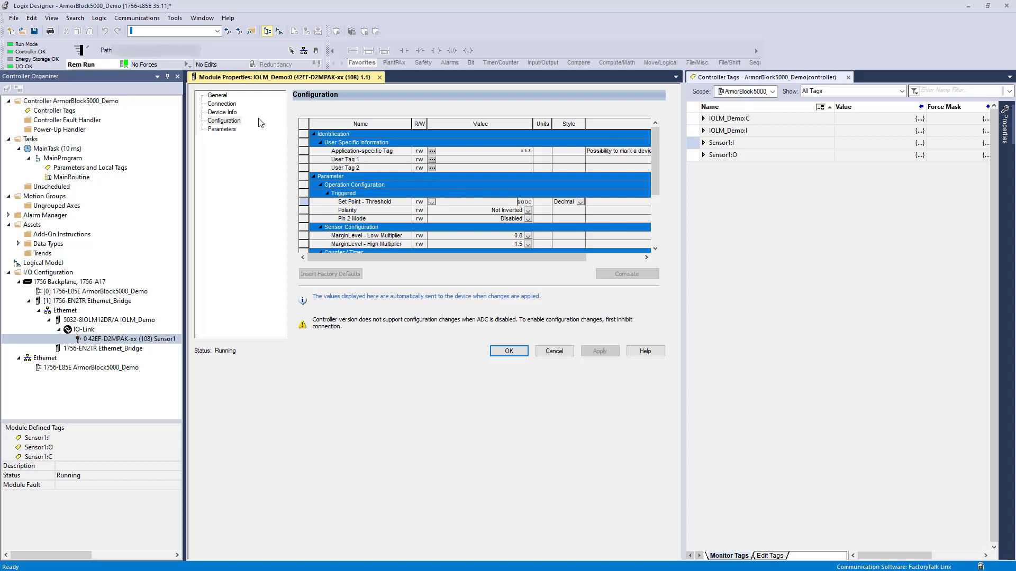
# Check Inhibit Module for Sensor1, apply it and accept the connection-interruption warning.
pyautogui.click(222, 104)
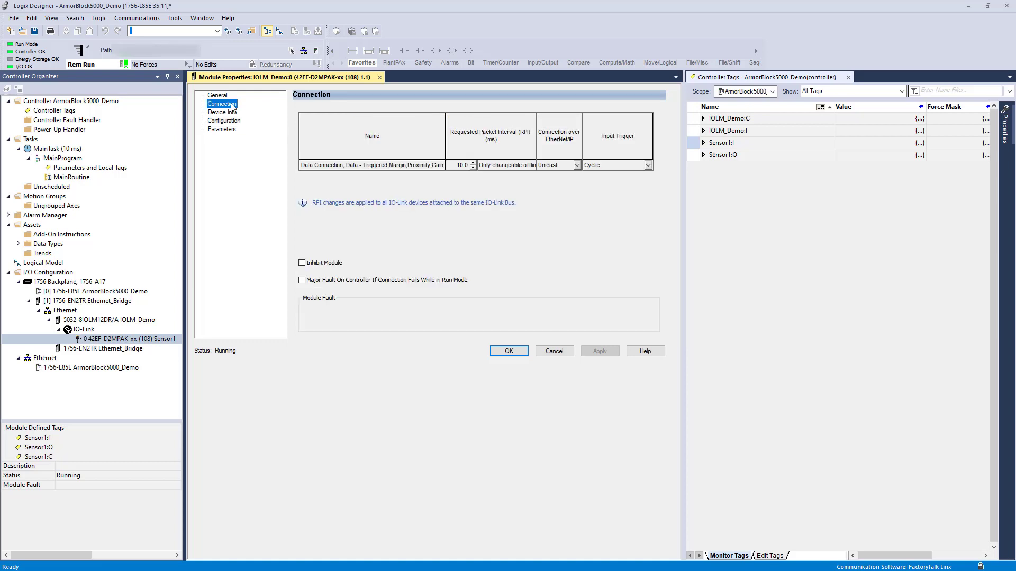
pyautogui.click(332, 264)
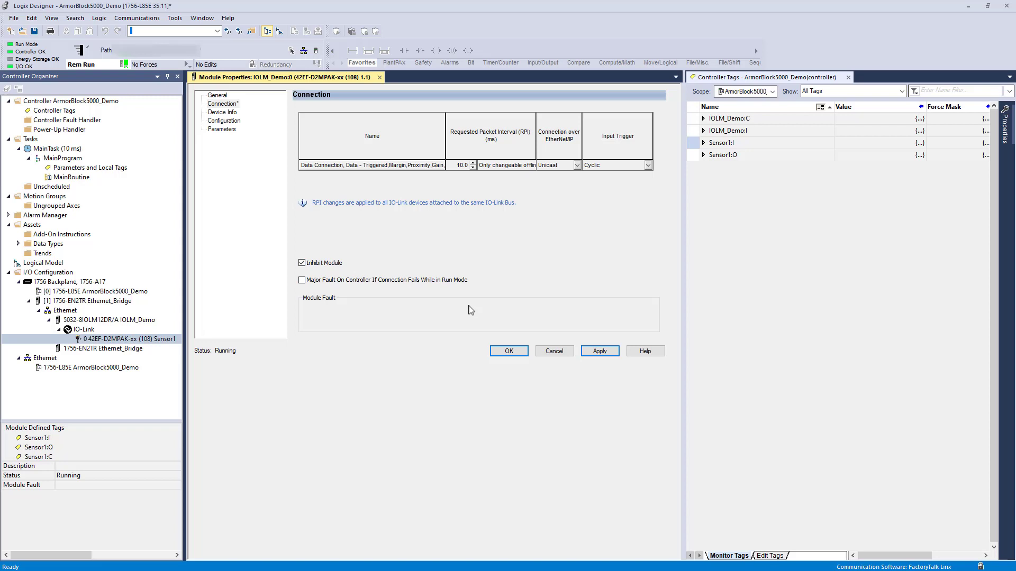
pyautogui.click(608, 351)
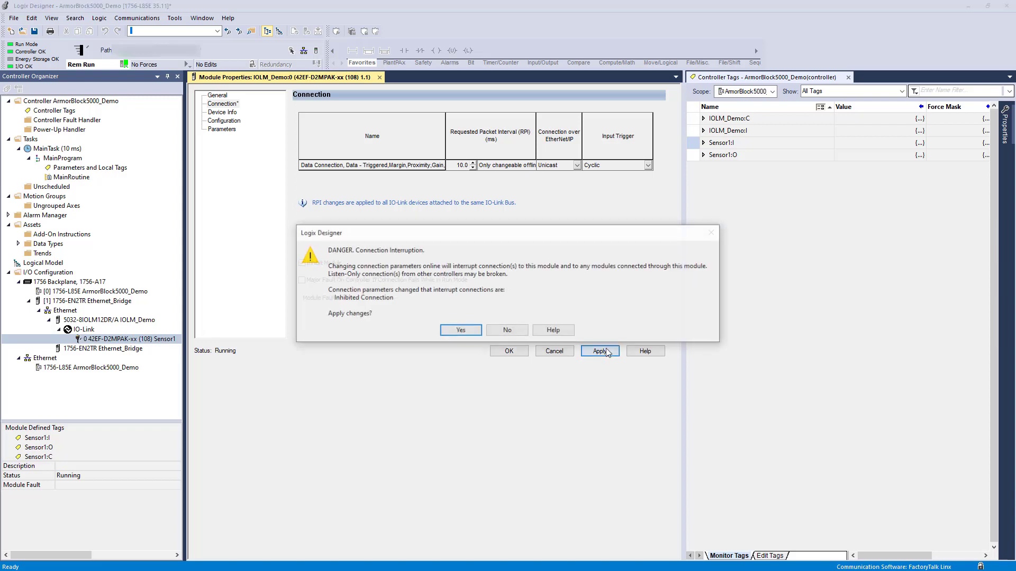
pyautogui.click(460, 331)
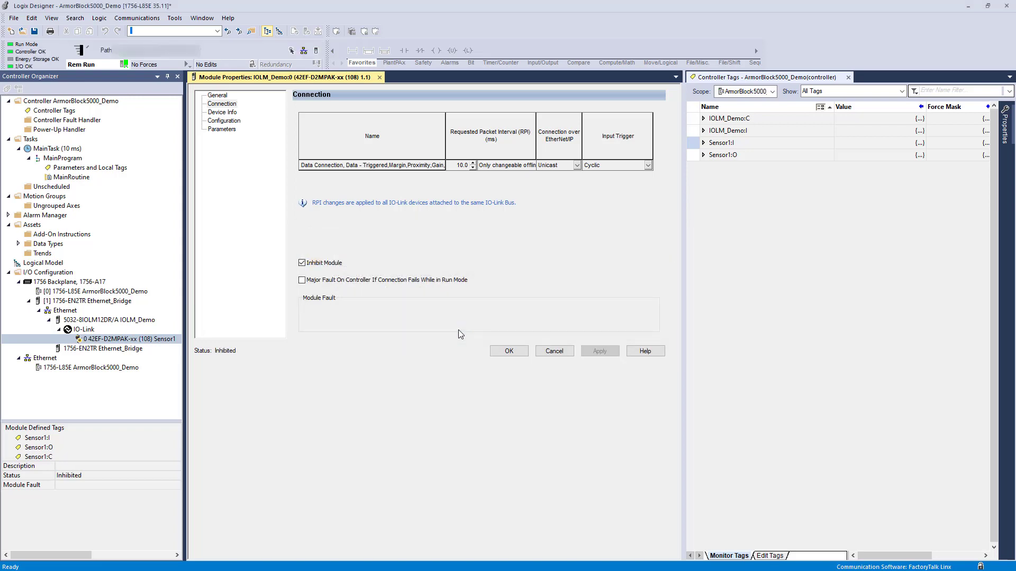
pyautogui.click(233, 120)
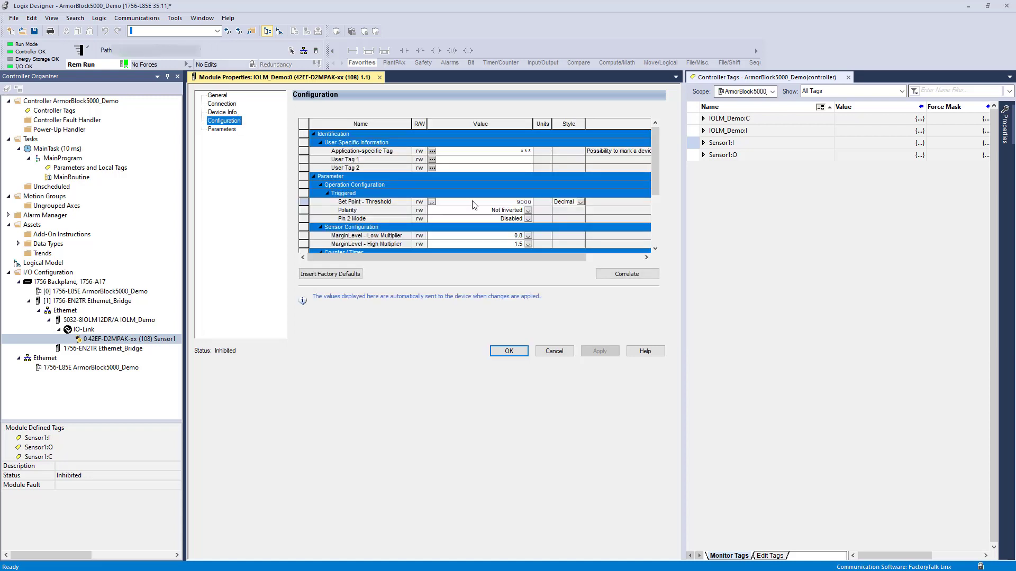
# Edit the Set Point - Threshold cell from 9000 to 10000 and apply the change.
pyautogui.click(474, 202)
pyautogui.press('Delete')
pyautogui.write('10')
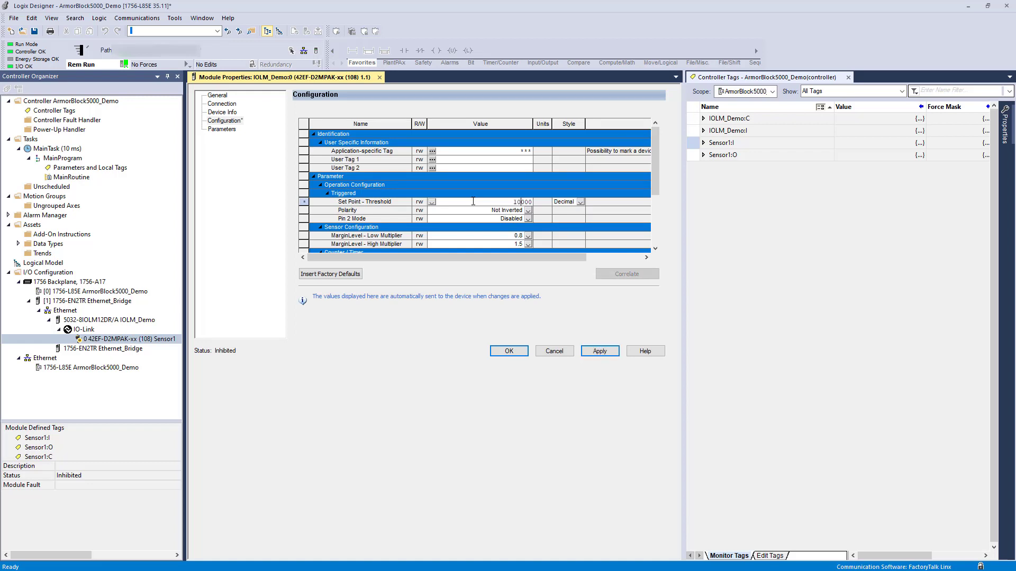
pyautogui.press('Tab')
pyautogui.click(599, 353)
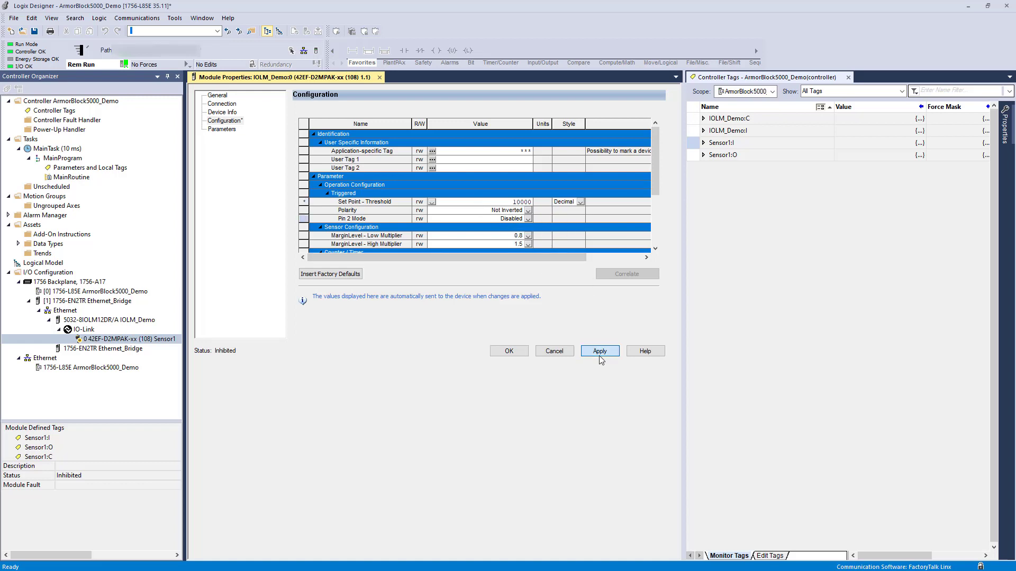
pyautogui.click(598, 351)
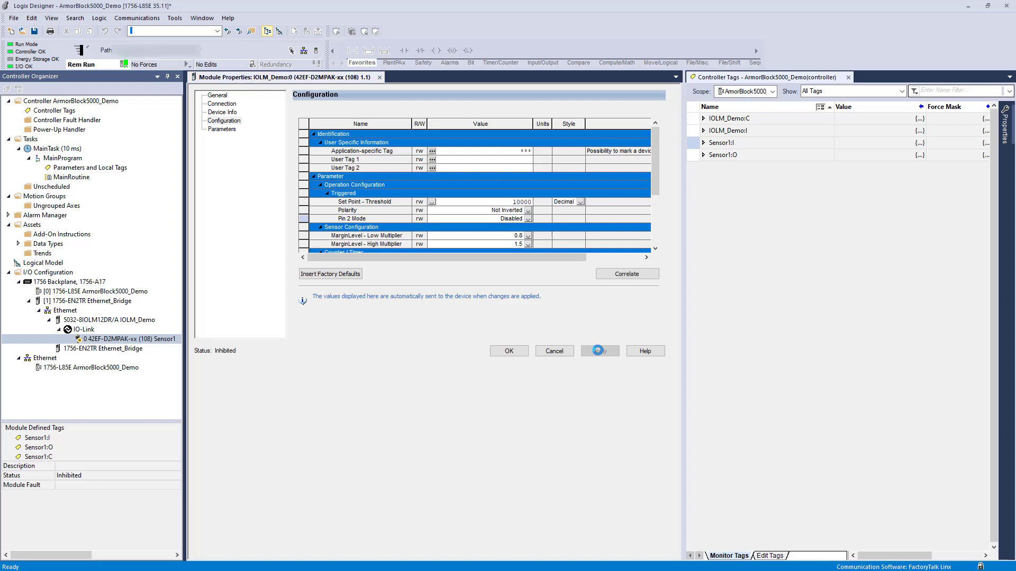
# Review the read parameters, then clear Inhibit Module and confirm the online change.
pyautogui.click(228, 130)
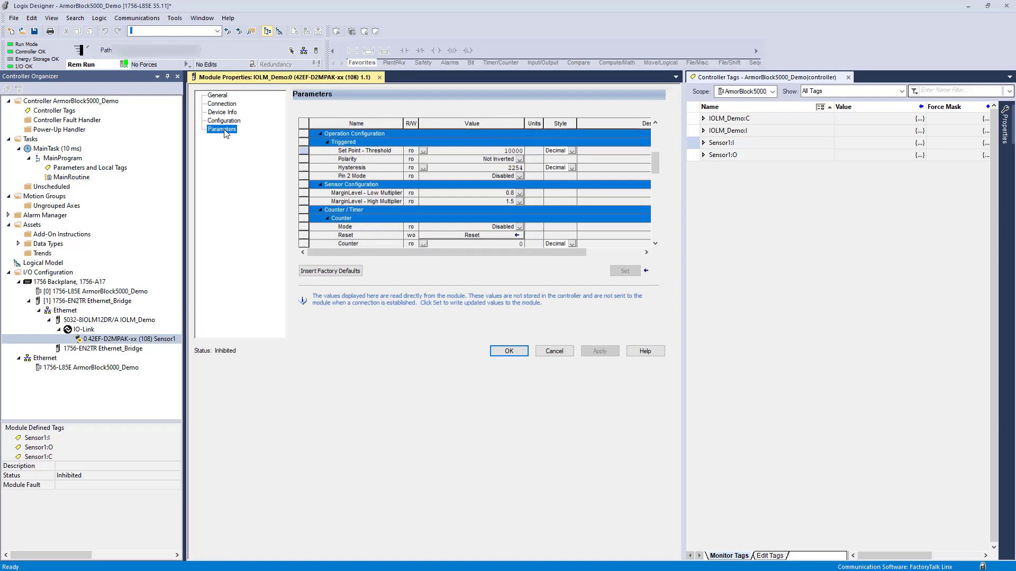
pyautogui.click(223, 105)
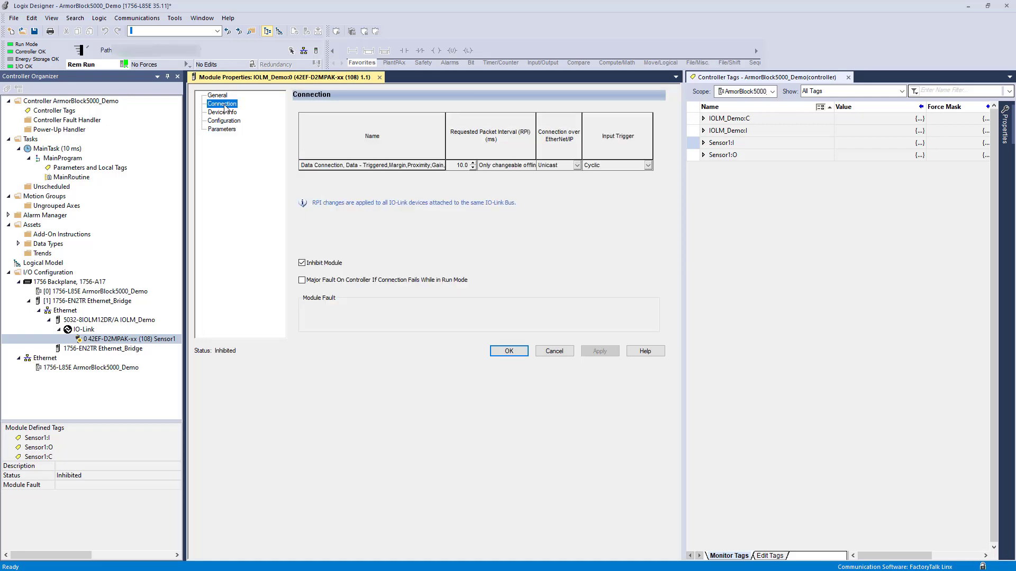
pyautogui.click(326, 266)
pyautogui.click(612, 354)
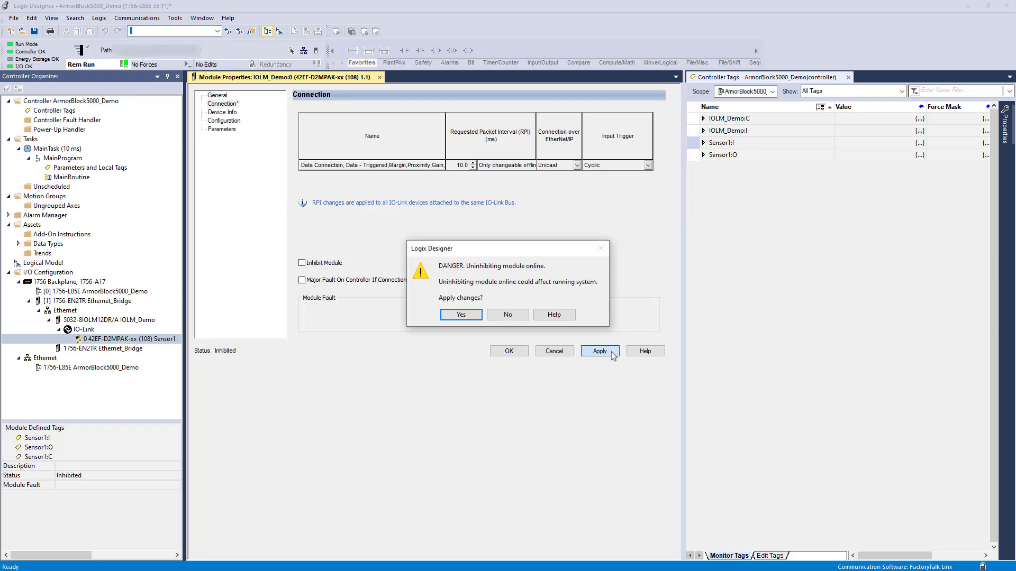
pyautogui.click(465, 316)
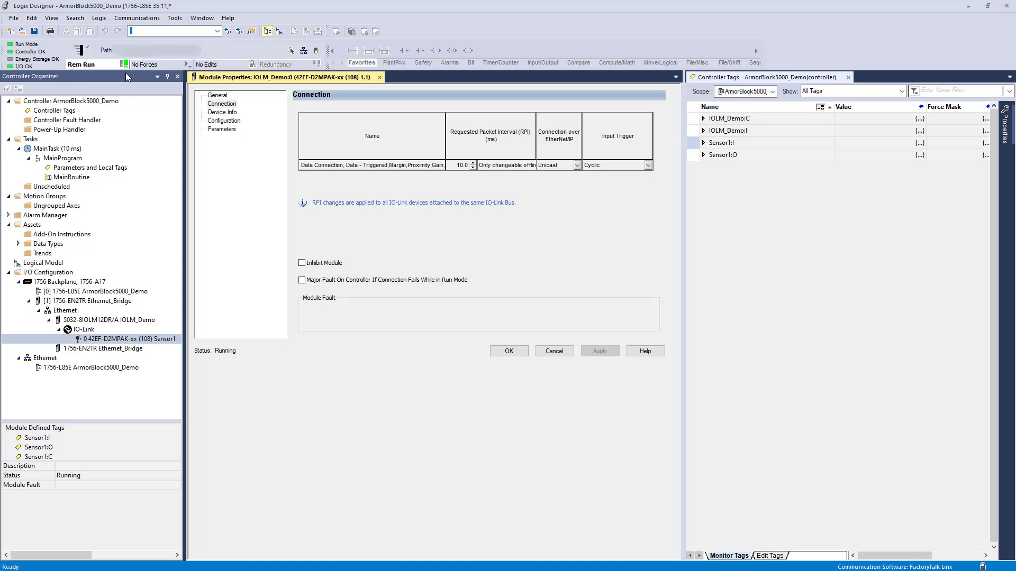
# Go offline, then set the Set Point - Threshold to 7000 on the Configuration page and apply it.
pyautogui.click(124, 64)
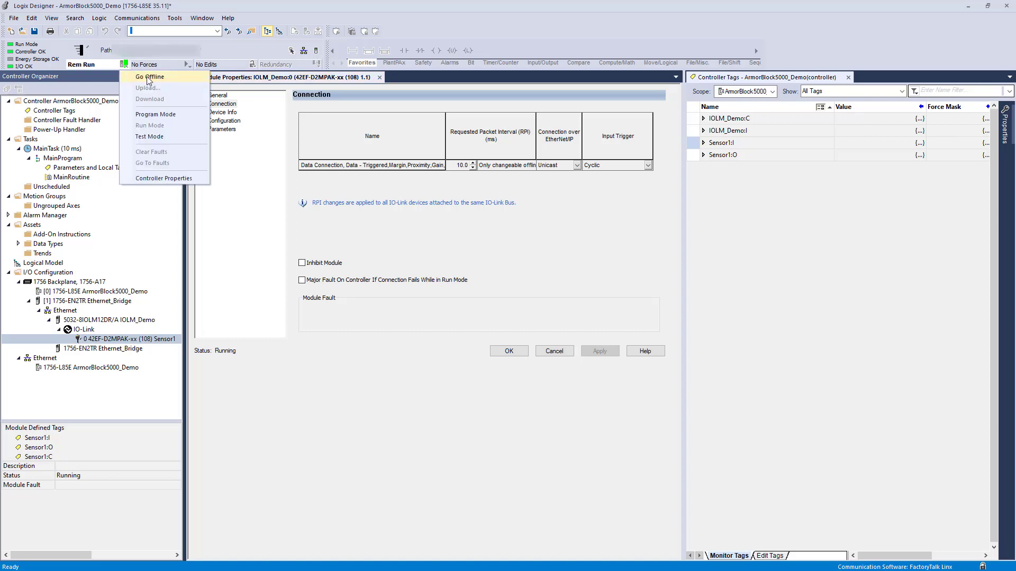
pyautogui.click(148, 81)
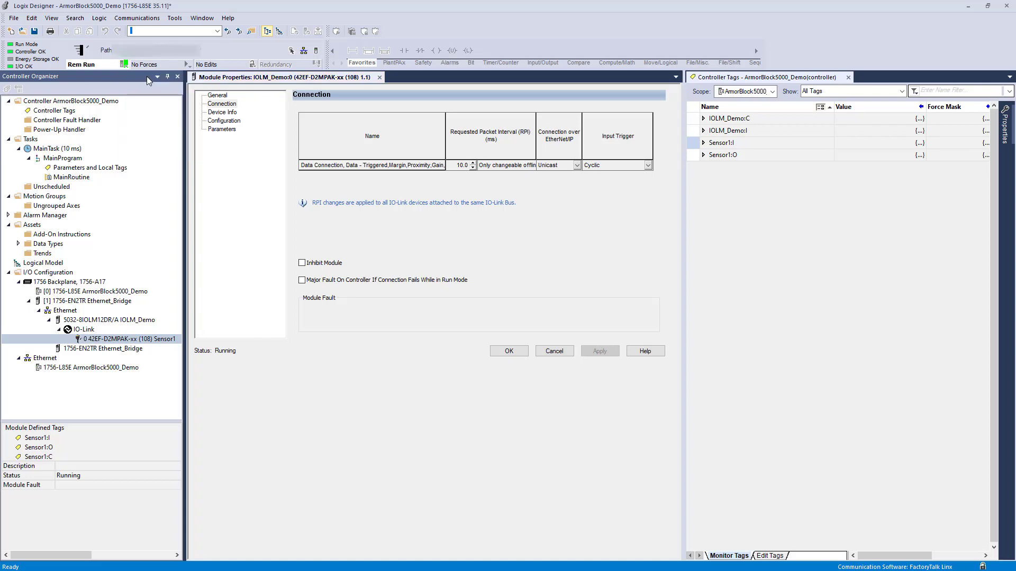
pyautogui.click(222, 121)
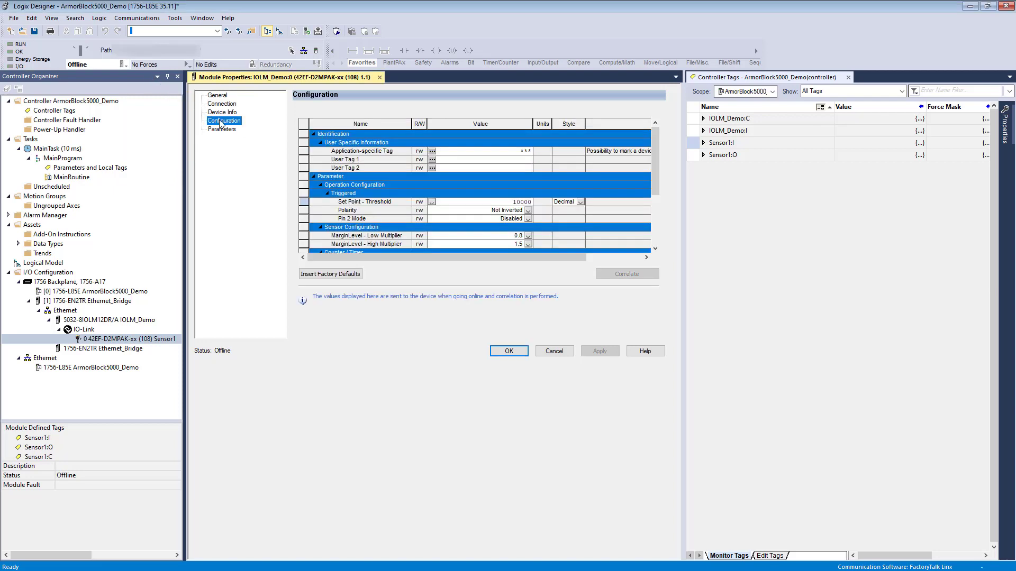
pyautogui.click(505, 204)
pyautogui.click(505, 203)
pyautogui.write('700')
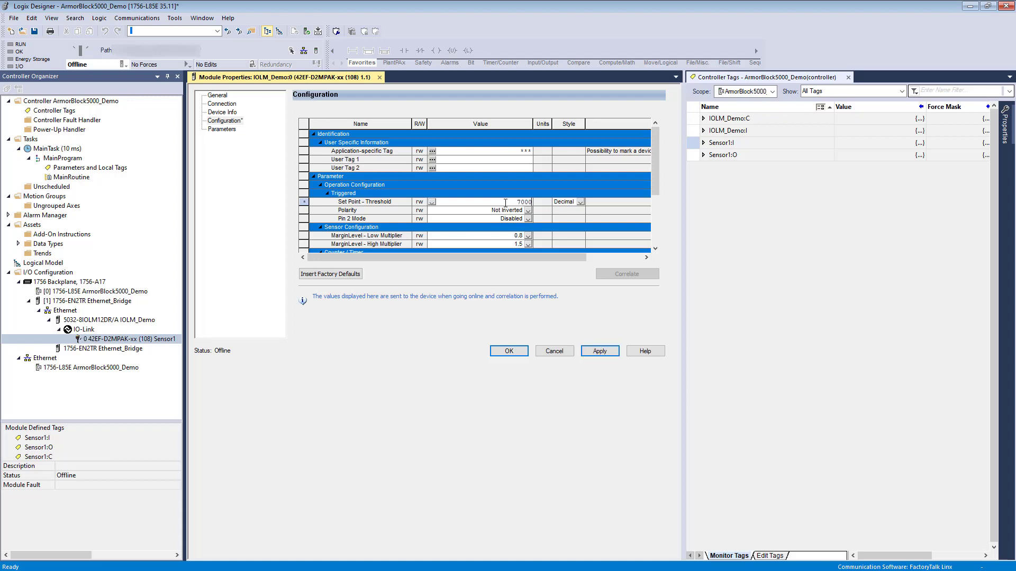
pyautogui.write('0')
pyautogui.press('Return')
pyautogui.click(600, 352)
# Download the project with the 7000 threshold to the controller, confirming the download.
pyautogui.click(123, 64)
pyautogui.click(138, 99)
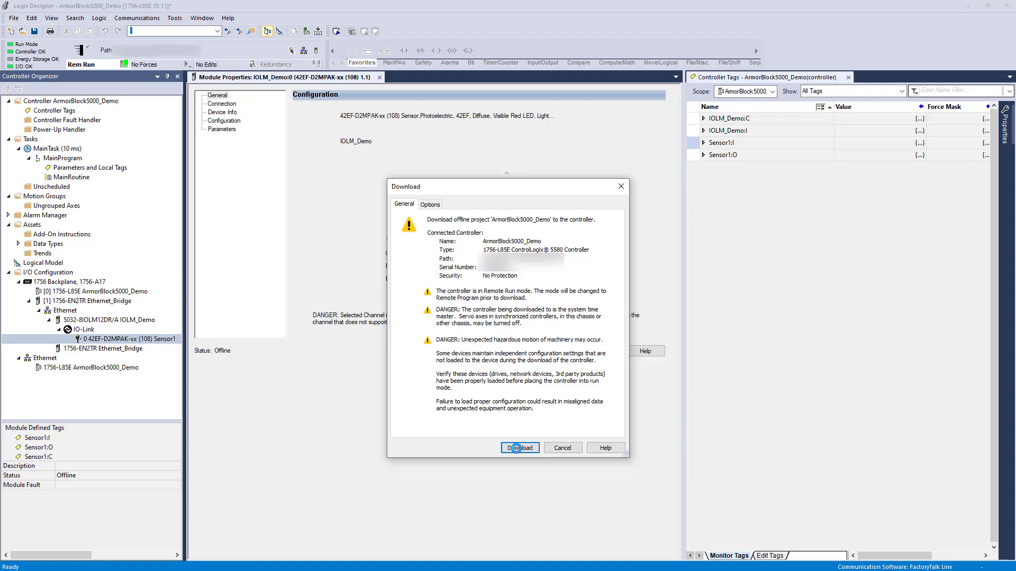
pyautogui.click(516, 448)
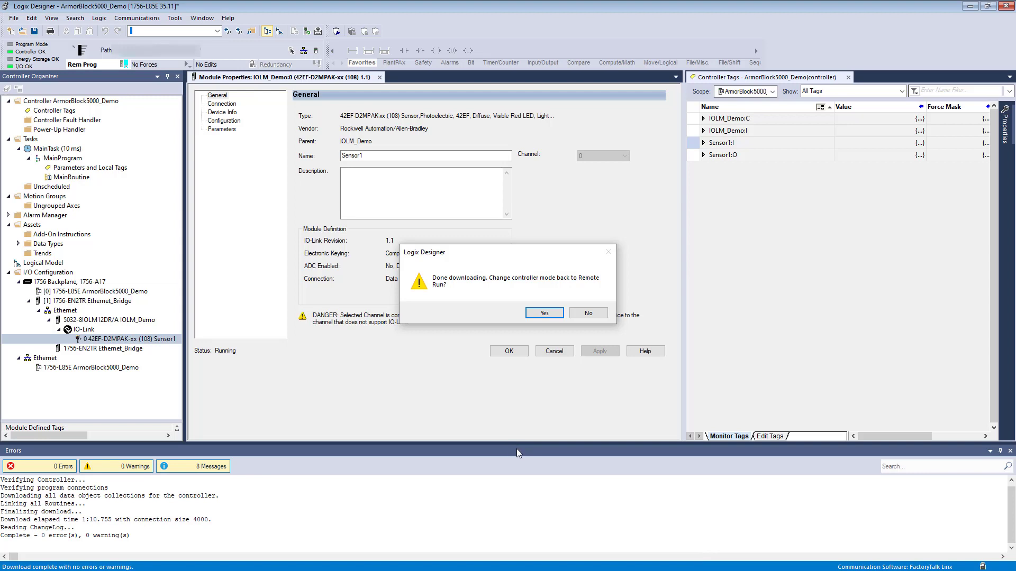
# Switch back to Remote Run and compare the sensor's 10000 reading with the project's 7000 setting.
pyautogui.click(539, 316)
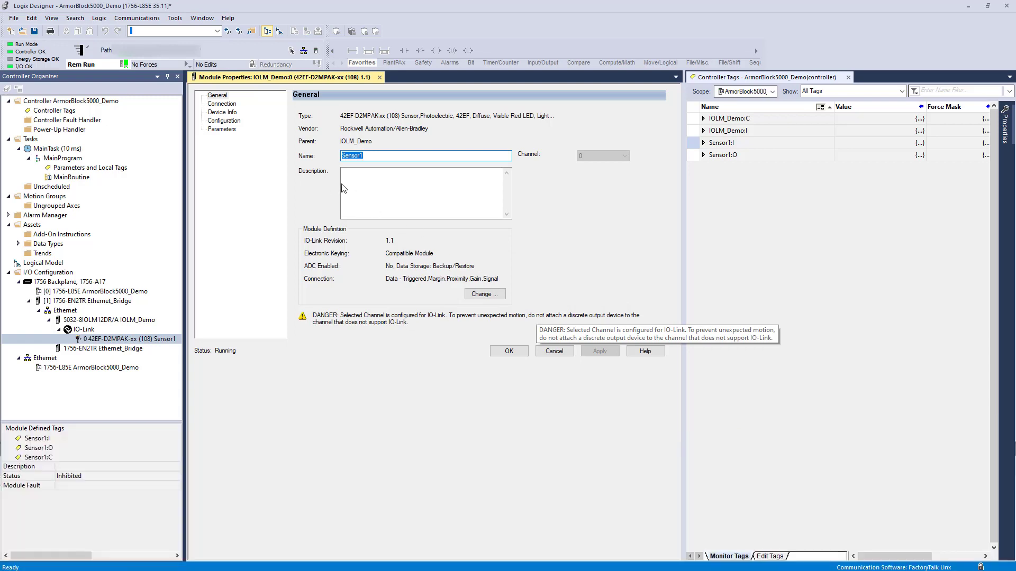
pyautogui.click(235, 130)
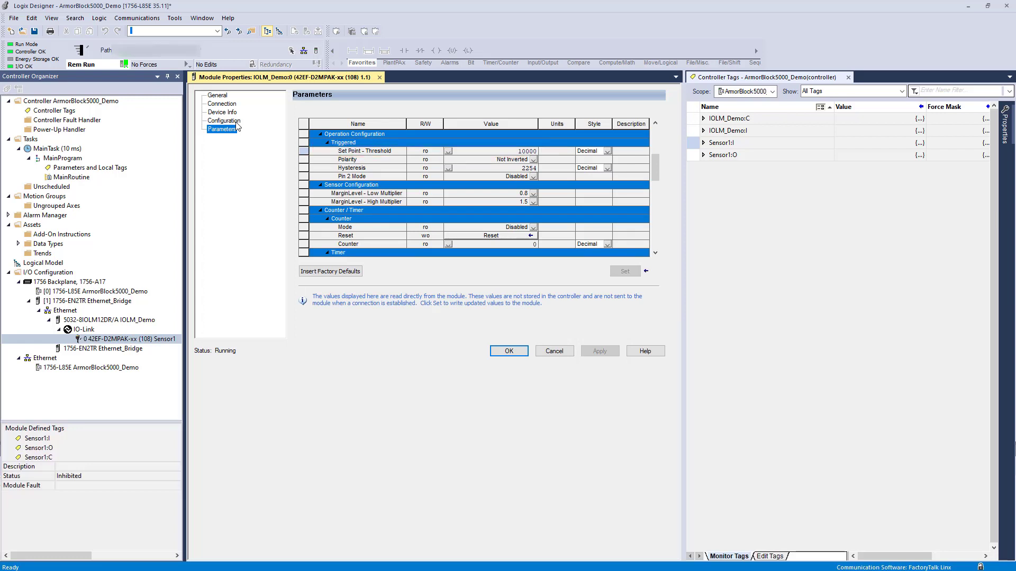
pyautogui.click(233, 121)
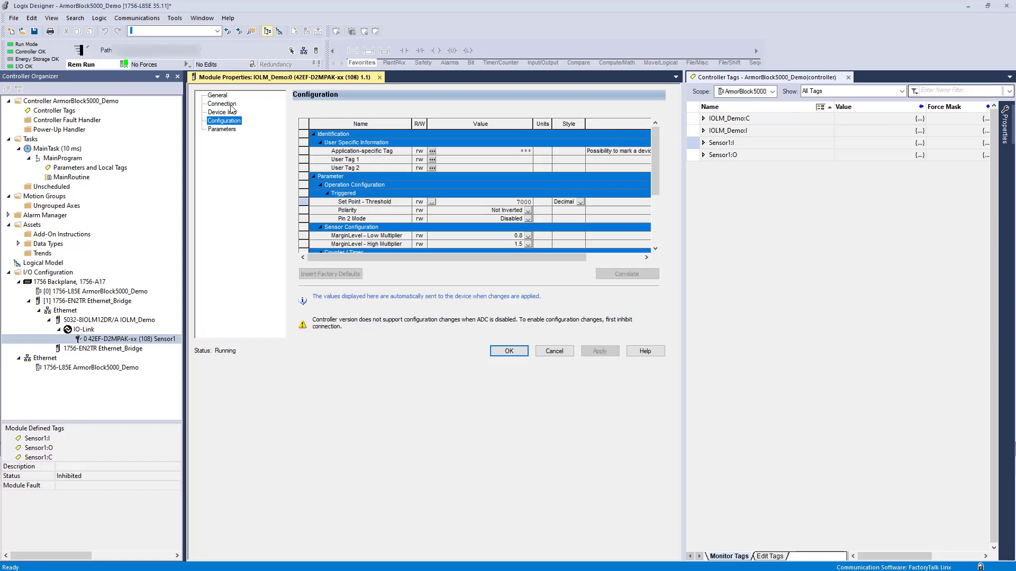
# Check Inhibit Module on the Connection page, apply, and accept the Connection Interruption warning.
pyautogui.click(233, 105)
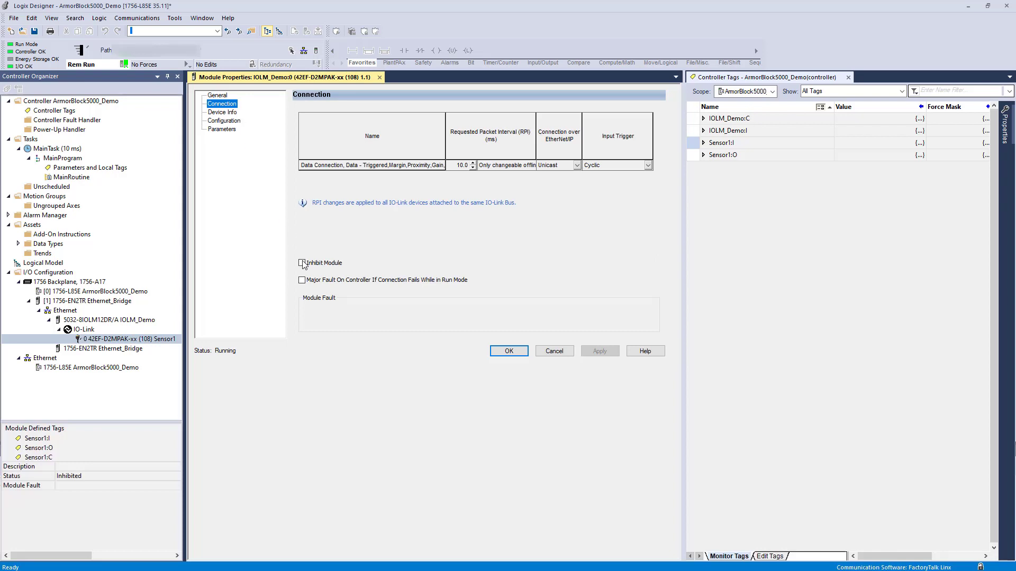
pyautogui.click(316, 264)
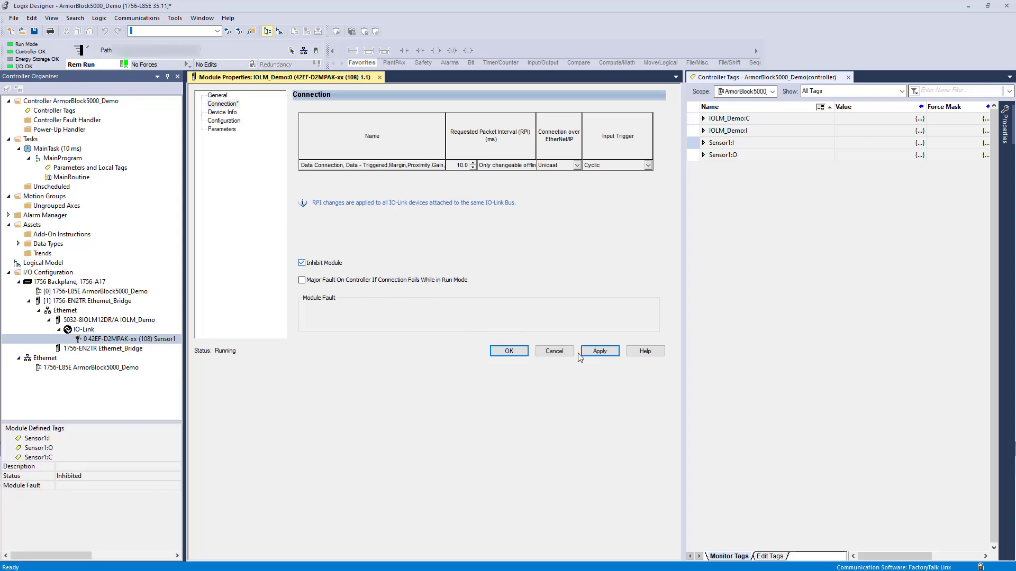
pyautogui.click(597, 354)
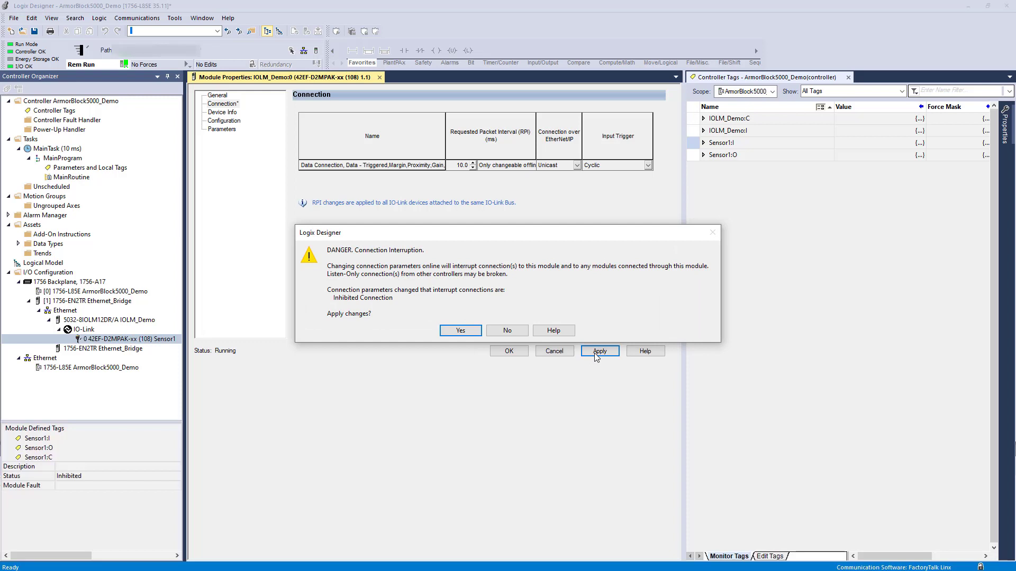
pyautogui.click(459, 331)
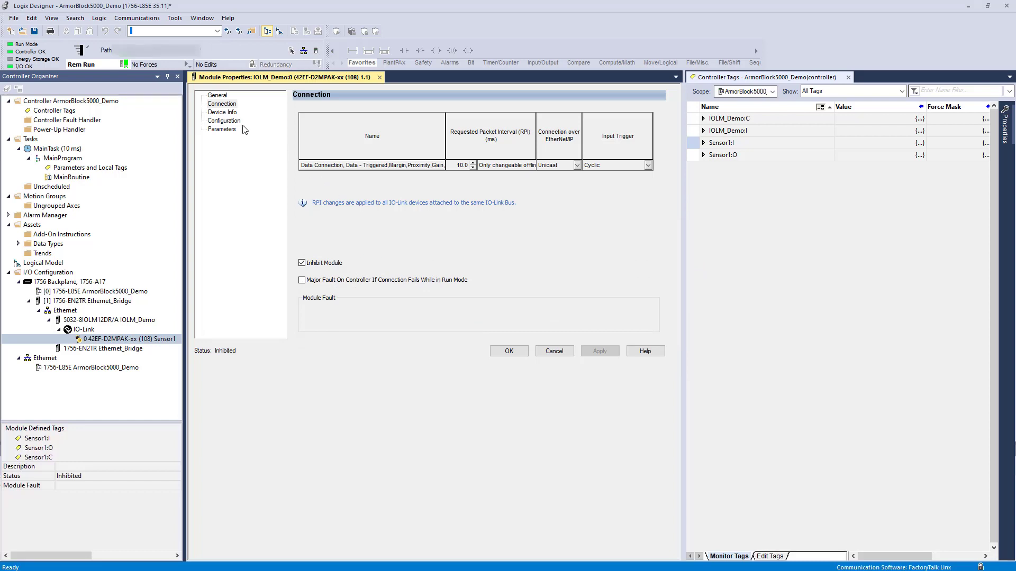
# Resolve Sensor1's configuration differences with Use Project Values and confirm the 7000 threshold in Parameters.
pyautogui.click(223, 120)
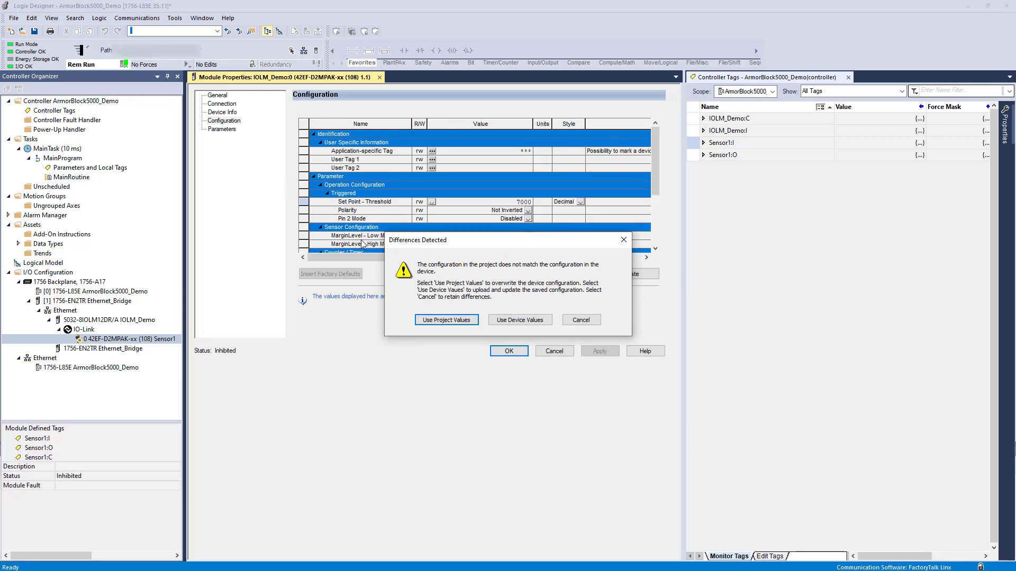
pyautogui.click(468, 320)
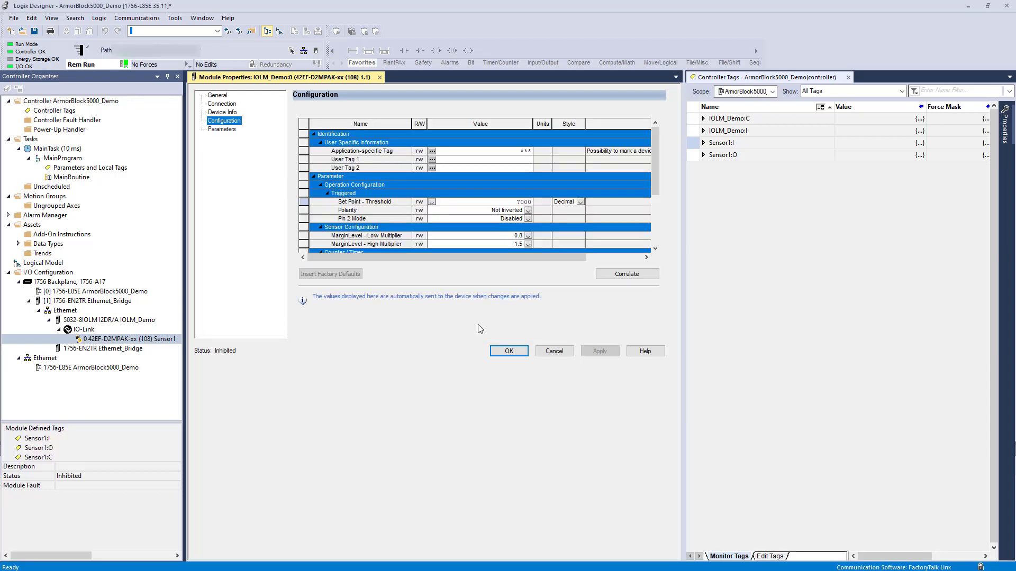
pyautogui.click(222, 130)
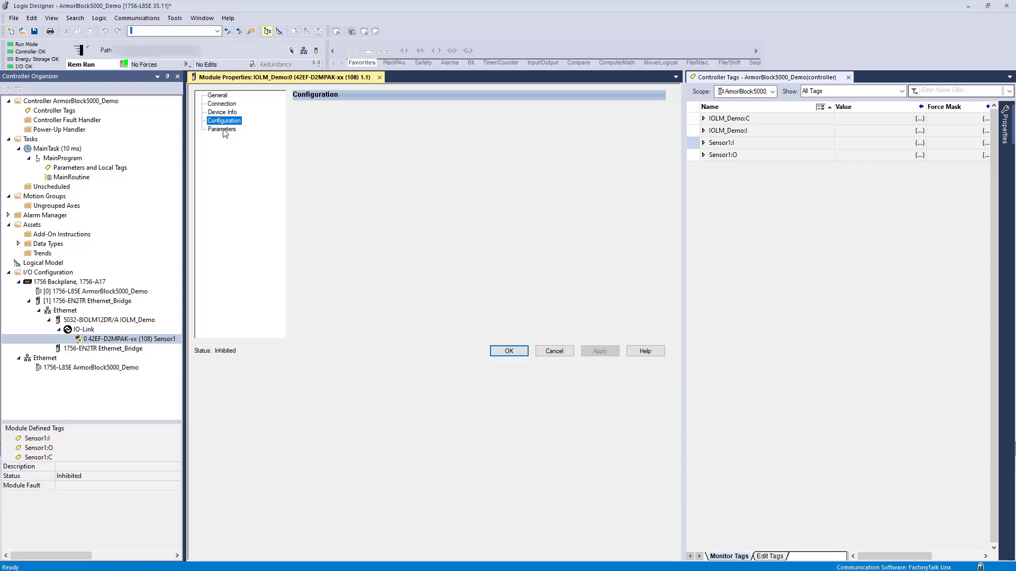